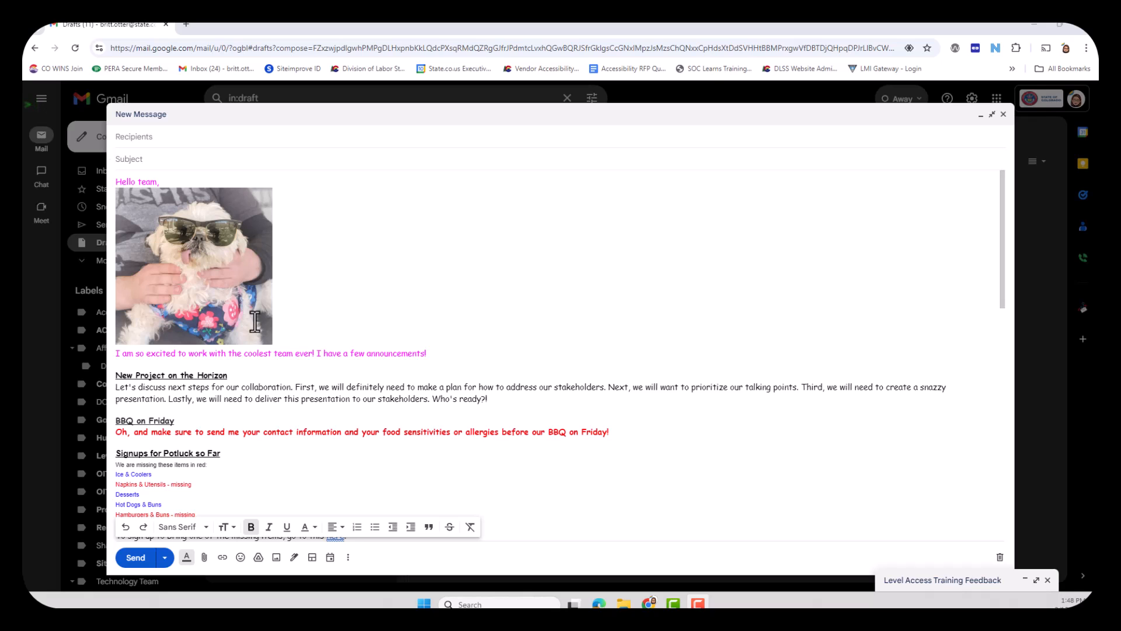
# Step: Examine the draft email's sections and its bold, underlined headings, such as "New Project on the Horizon" and "BBQ on Friday"
pyautogui.scroll(-1, 506, 390)
pyautogui.scroll(-3, 506, 390)
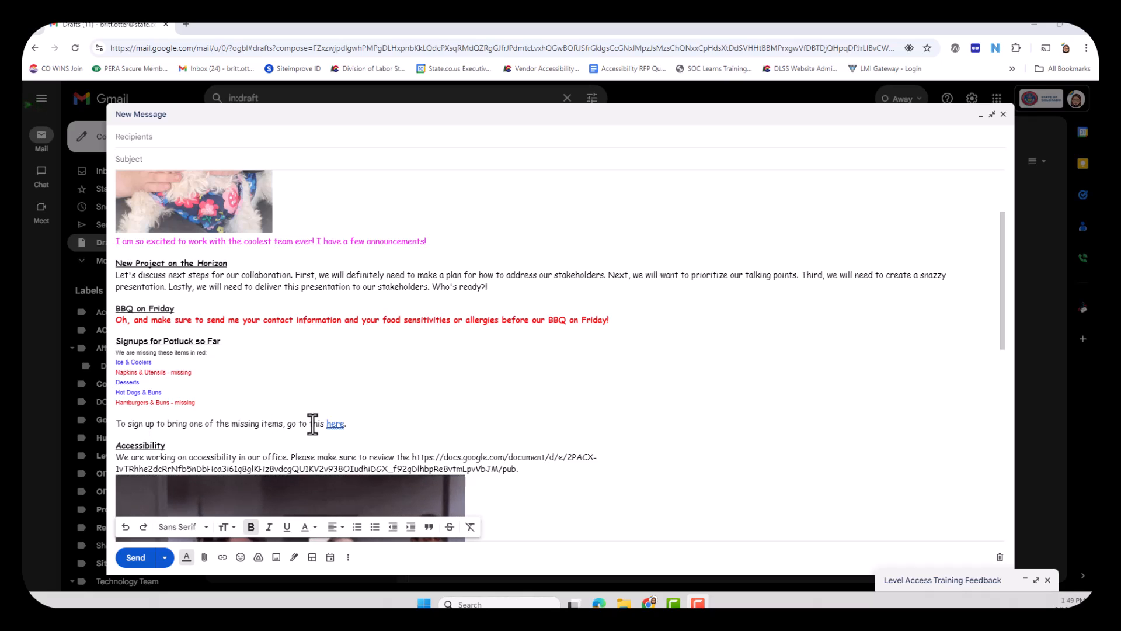
pyautogui.scroll(2, 403, 420)
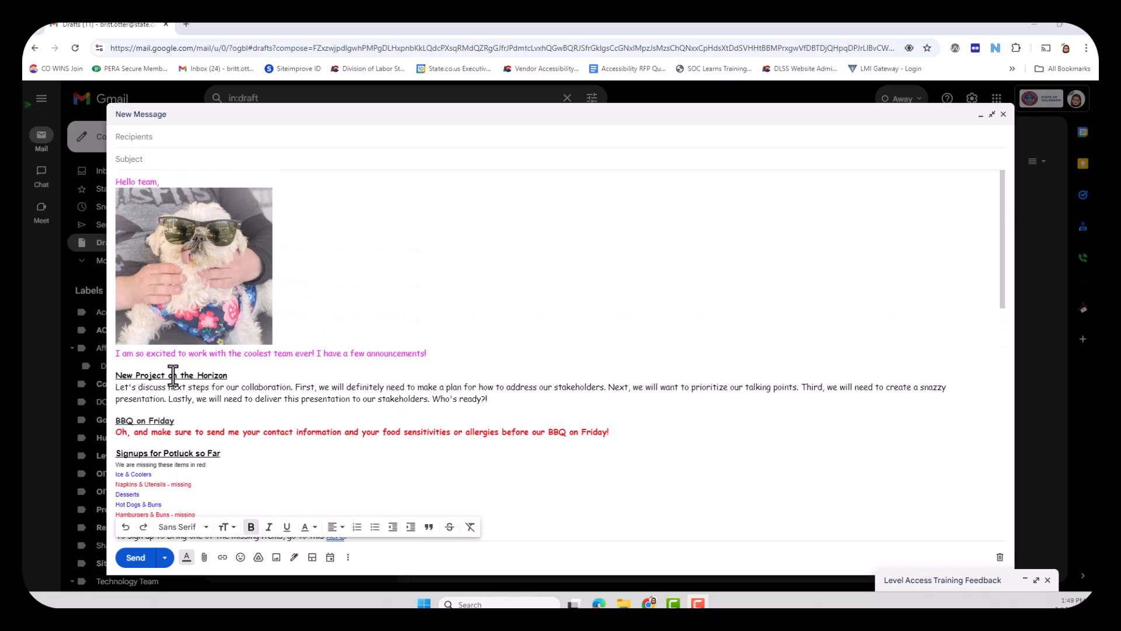
pyautogui.scroll(-1, 174, 378)
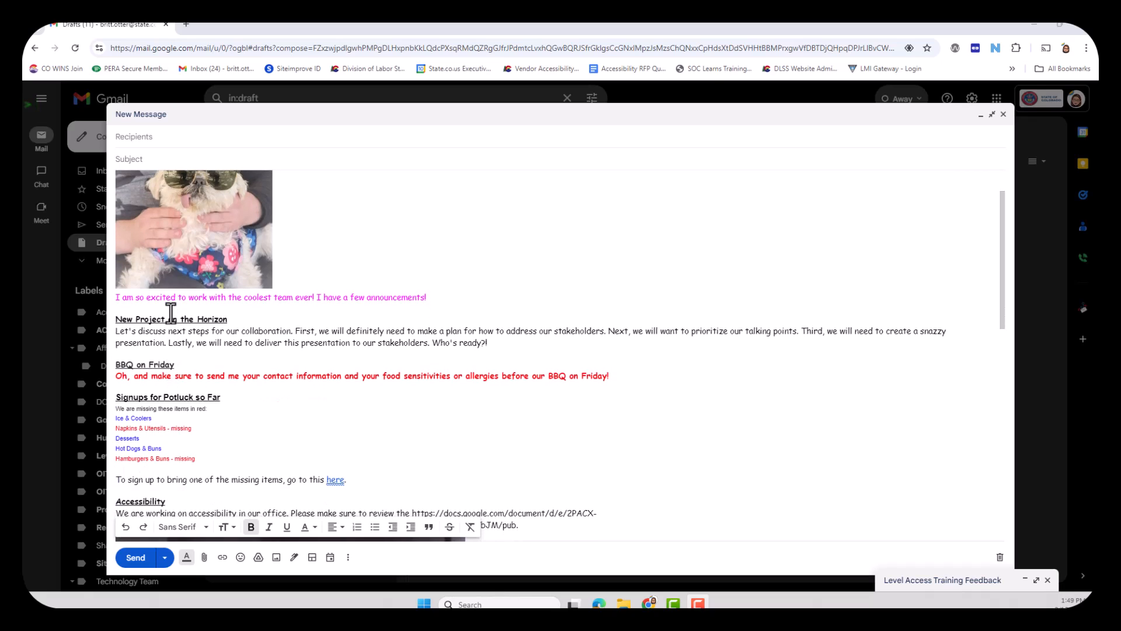
pyautogui.tripleClick(170, 320)
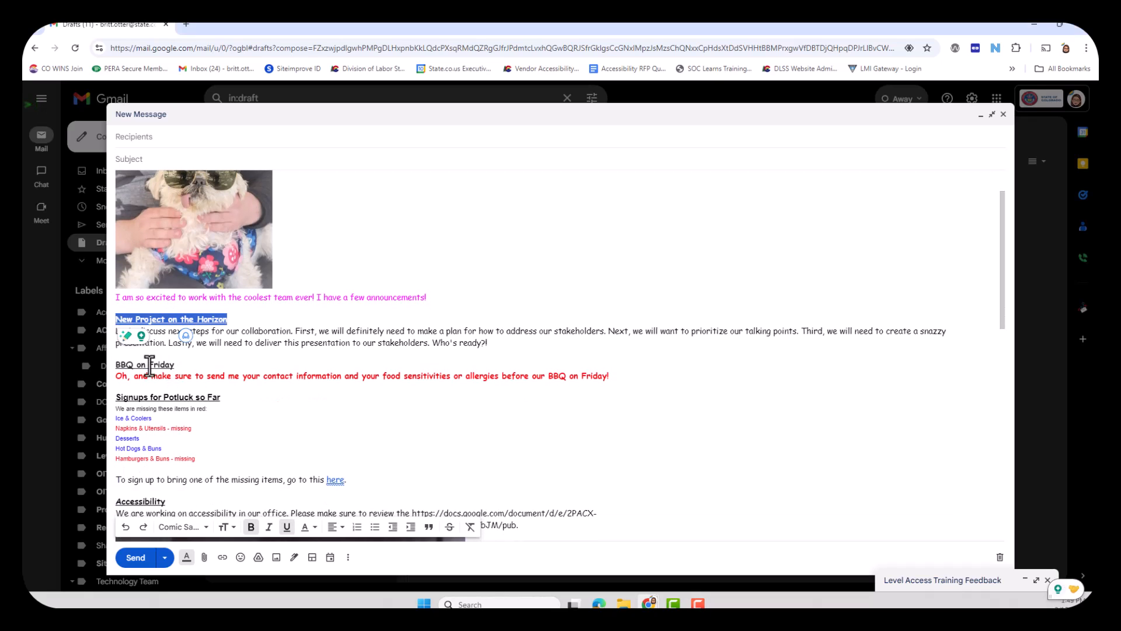
pyautogui.tripleClick(149, 365)
pyautogui.doubleClick(149, 320)
pyautogui.tripleClick(149, 321)
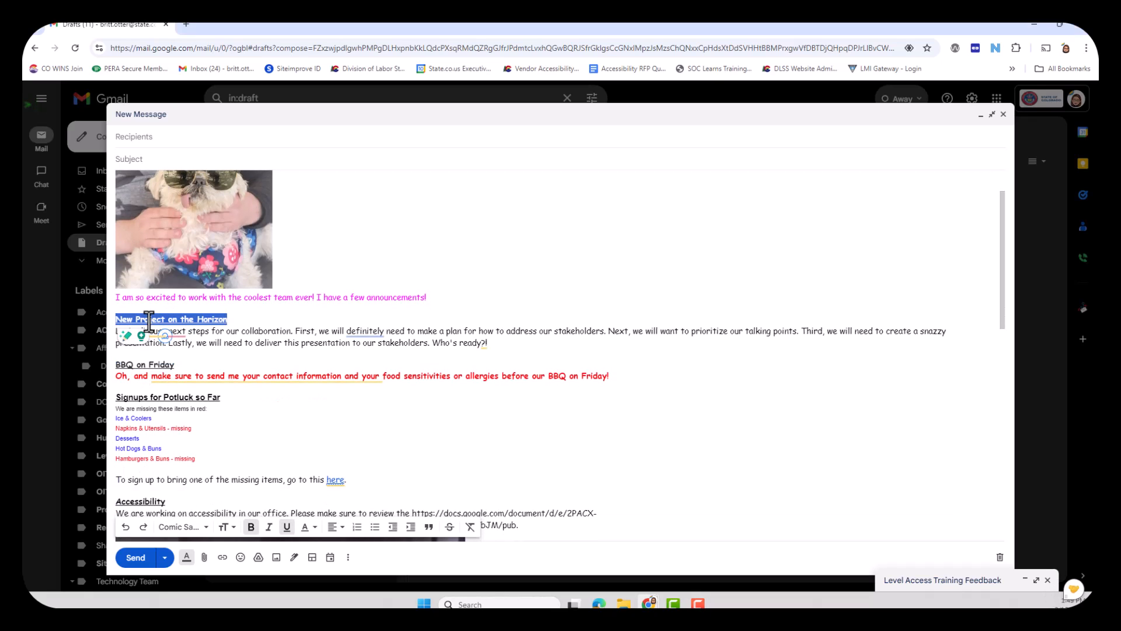
pyautogui.click(148, 320)
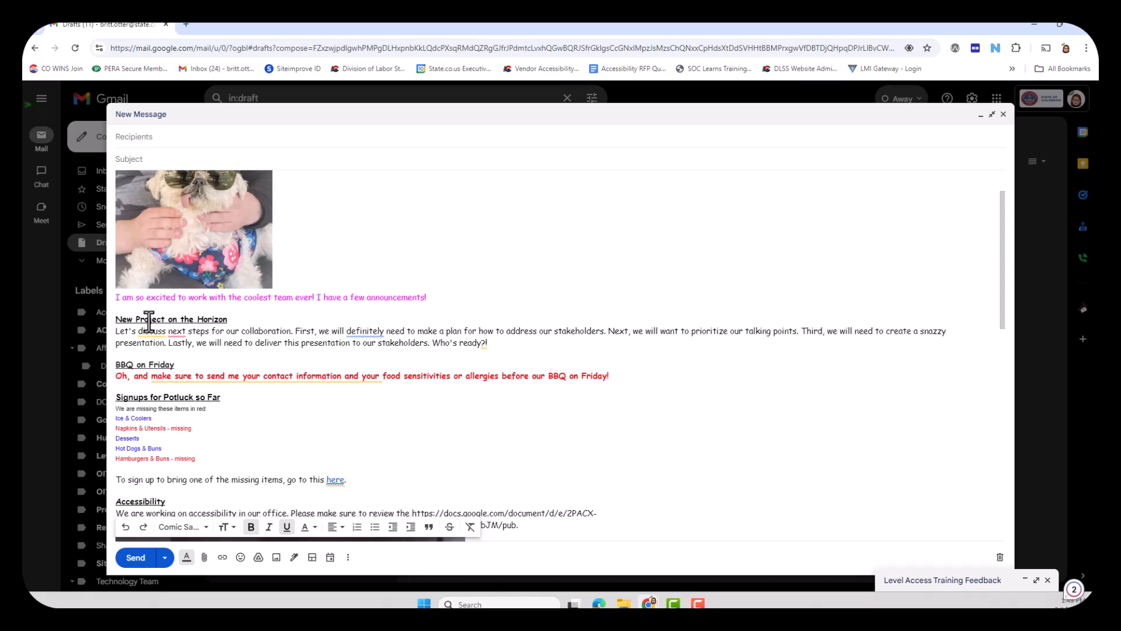
# Step: Split the paragraph under "New Project on the Horizon" into separate lines beginning at "First", "Next", "Third" and "Lastly"
pyautogui.click(296, 336)
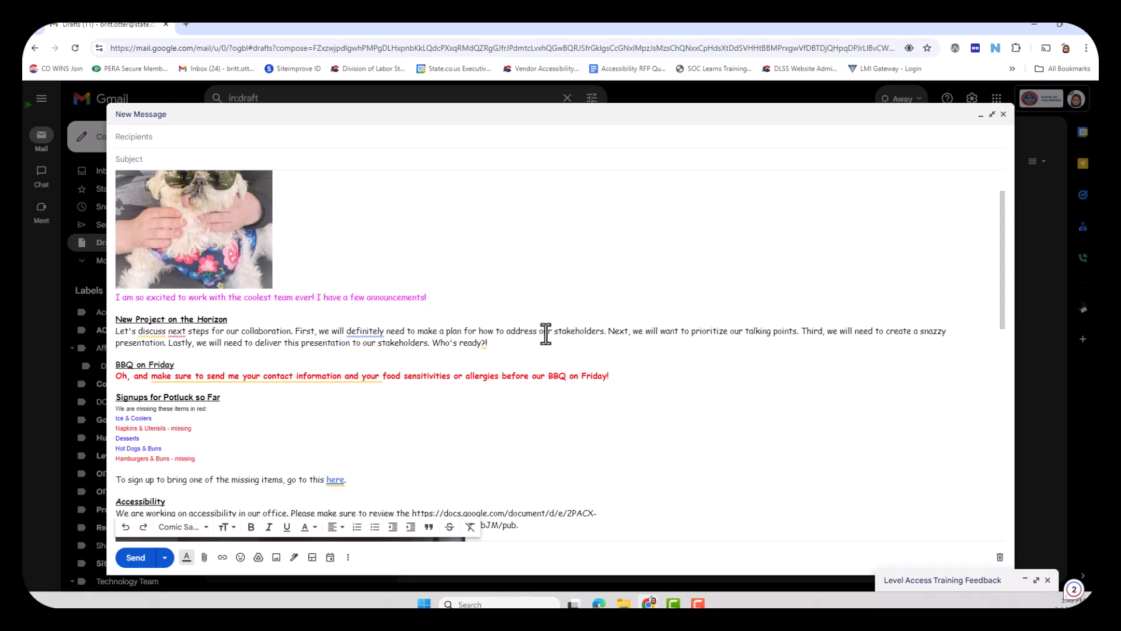
pyautogui.click(295, 333)
pyautogui.hotkey('ctrl', 'shift', 'Down')
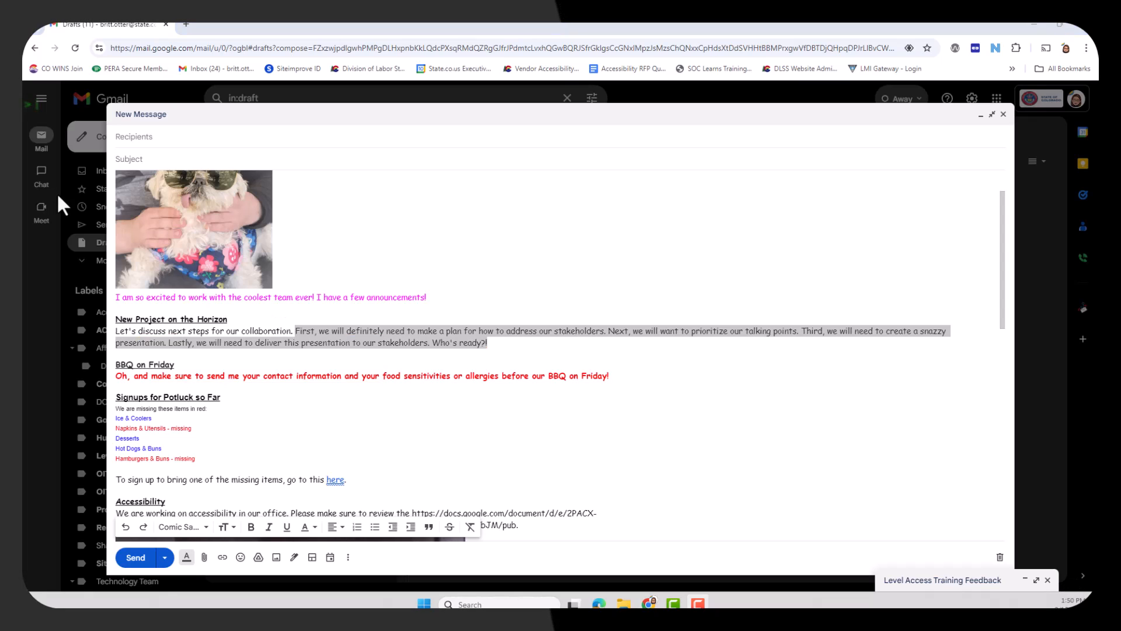
pyautogui.press('Left')
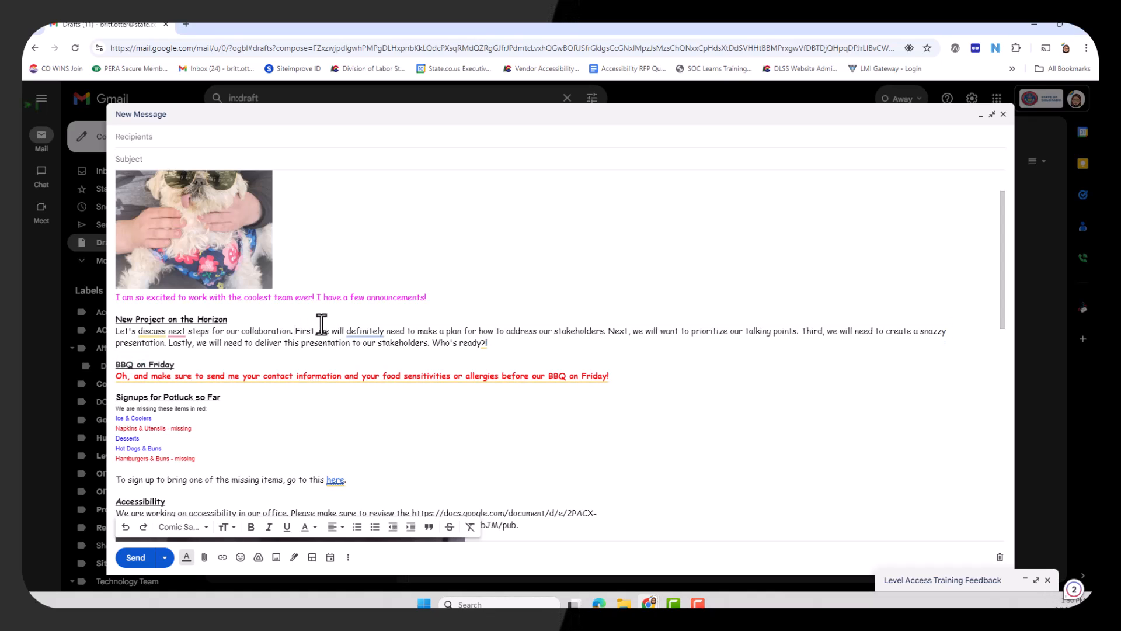
pyautogui.press('Return')
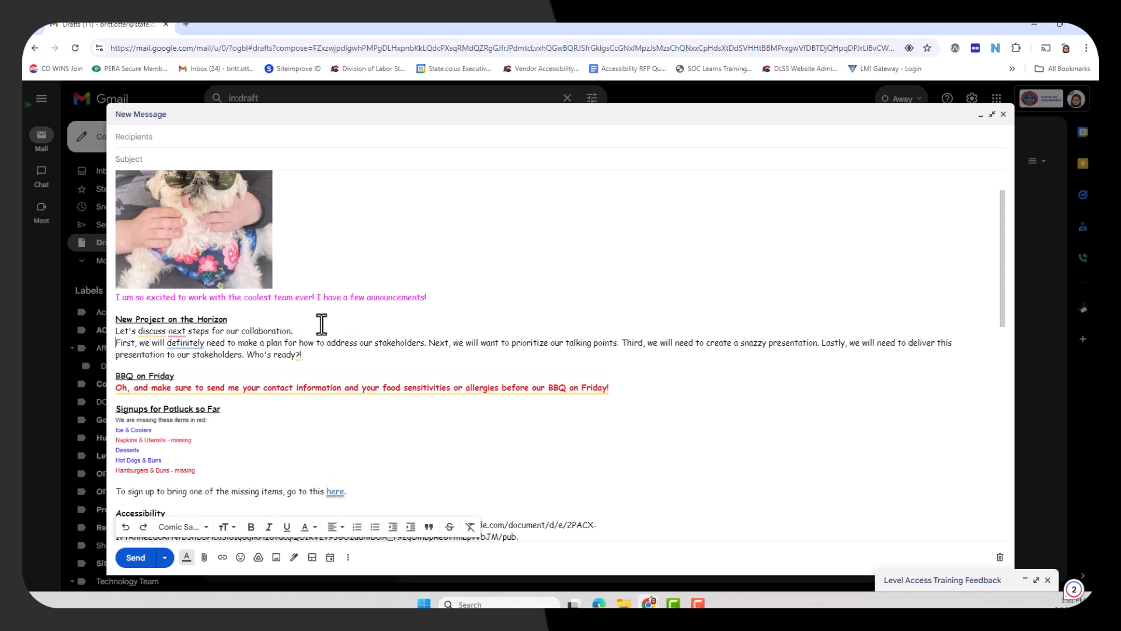
pyautogui.click(430, 343)
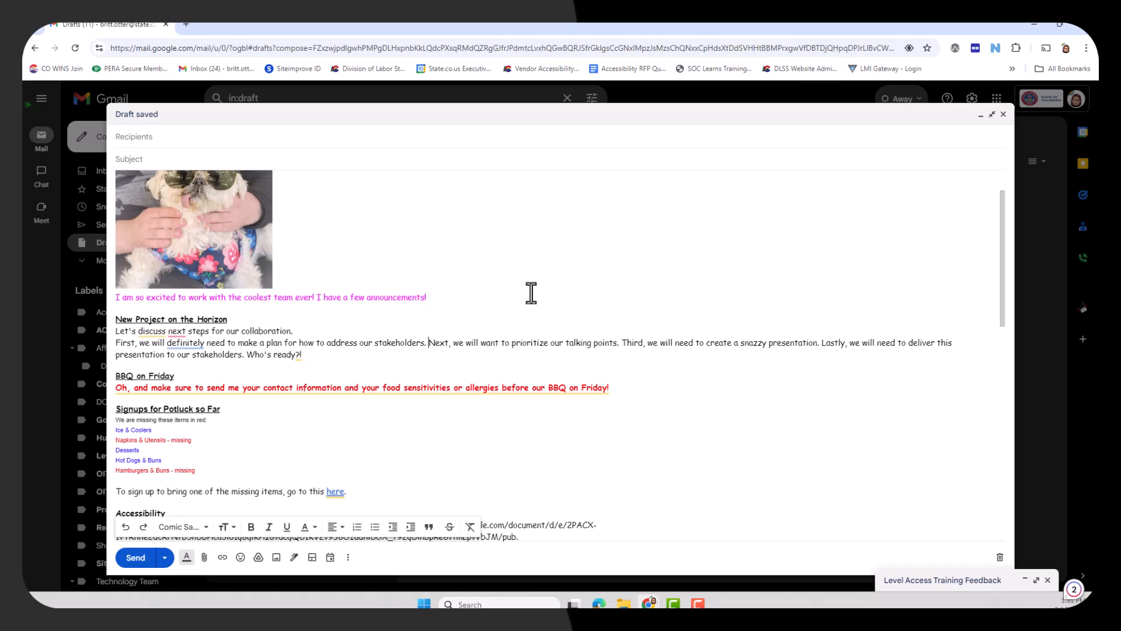
pyautogui.press('Return')
pyautogui.click(310, 355)
pyautogui.press('Return')
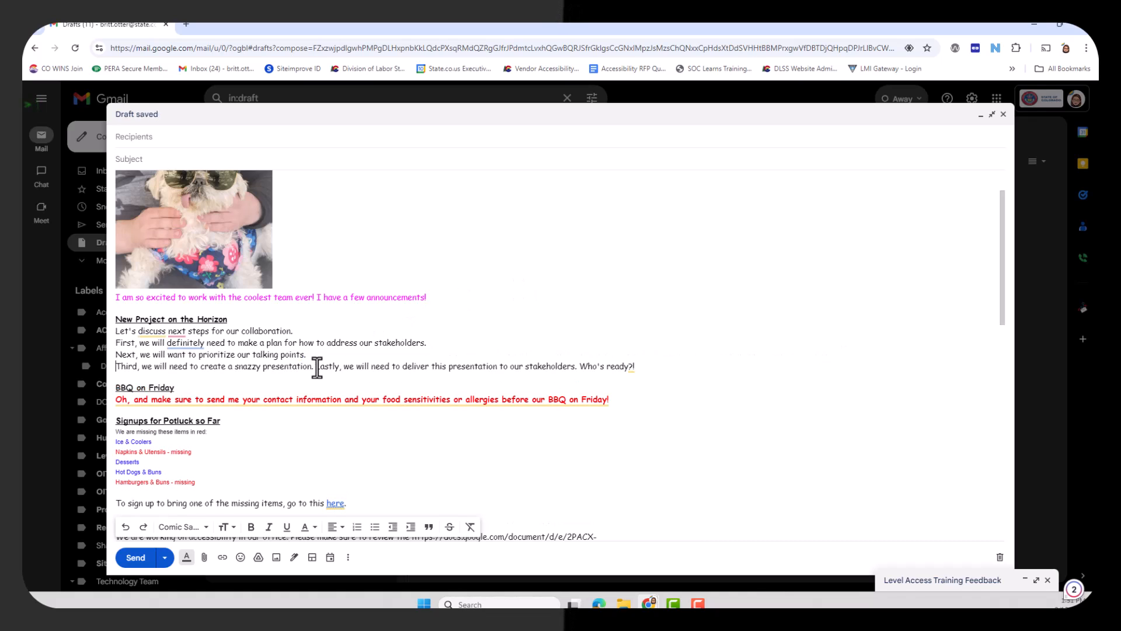
pyautogui.click(316, 366)
pyautogui.press('Return')
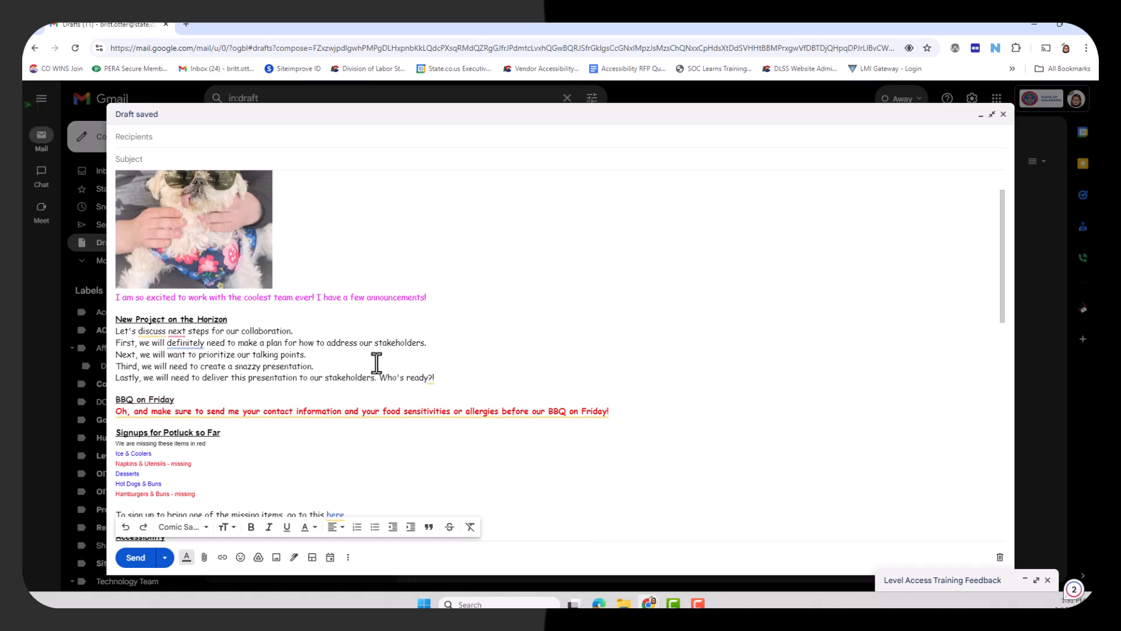
# Step: Format the four lines from "First" through "Lastly" as a numbered list
pyautogui.moveTo(116, 344); pyautogui.dragTo(454, 378)
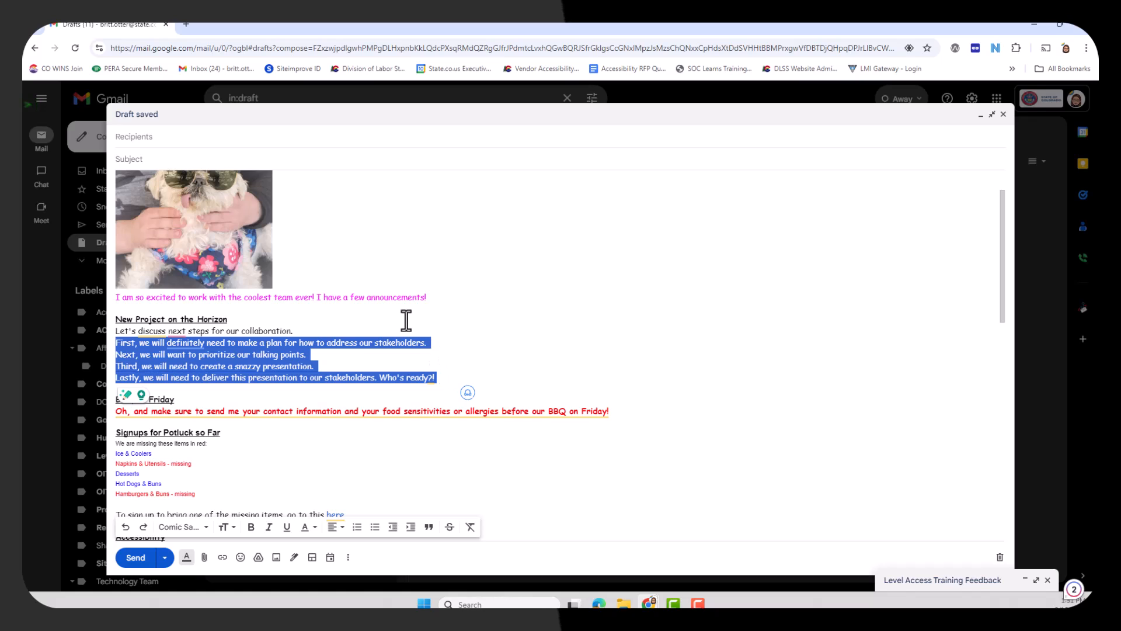
pyautogui.click(357, 526)
pyautogui.click(175, 363)
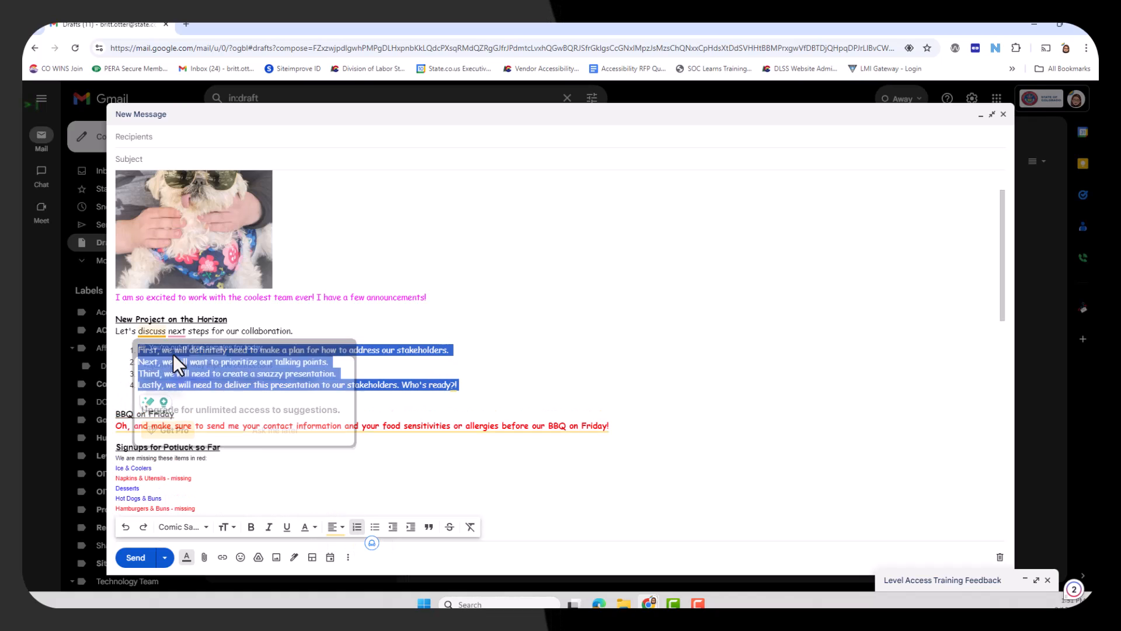
pyautogui.click(423, 349)
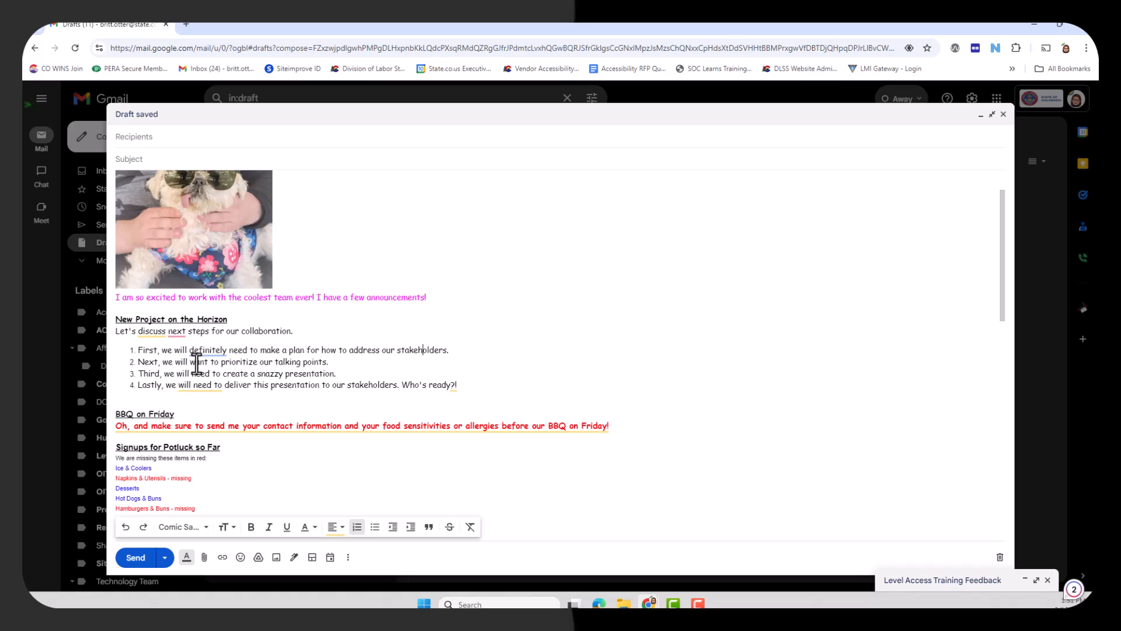
pyautogui.click(168, 374)
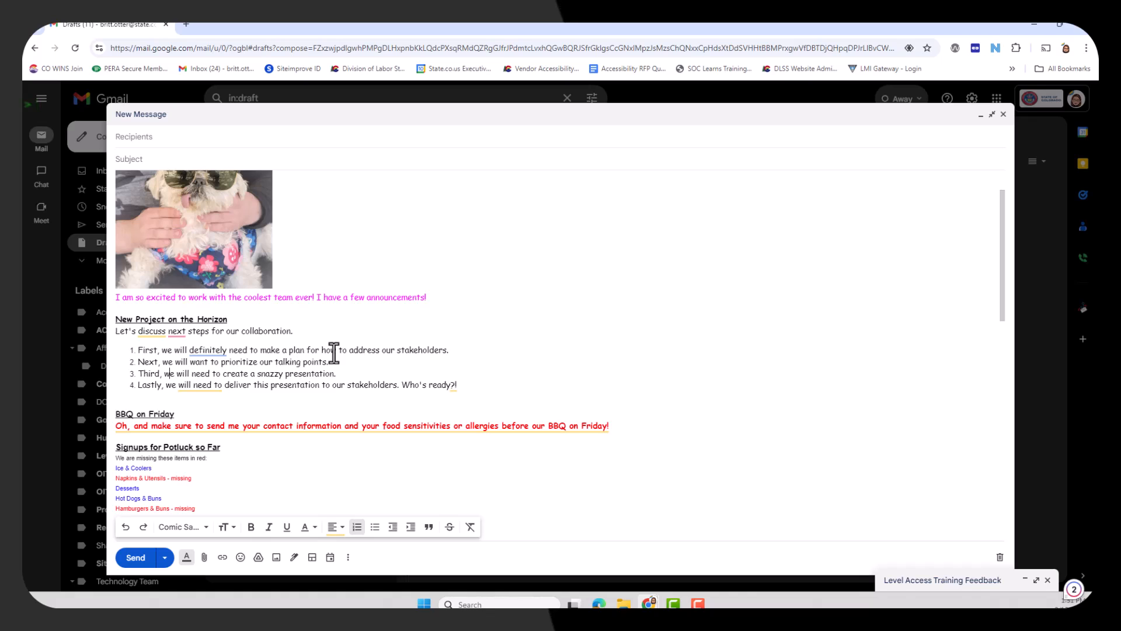
# Step: Set the text size of the five potluck items, from Ice & Coolers to Hamburgers & Buns, to Normal
pyautogui.scroll(-2, 334, 351)
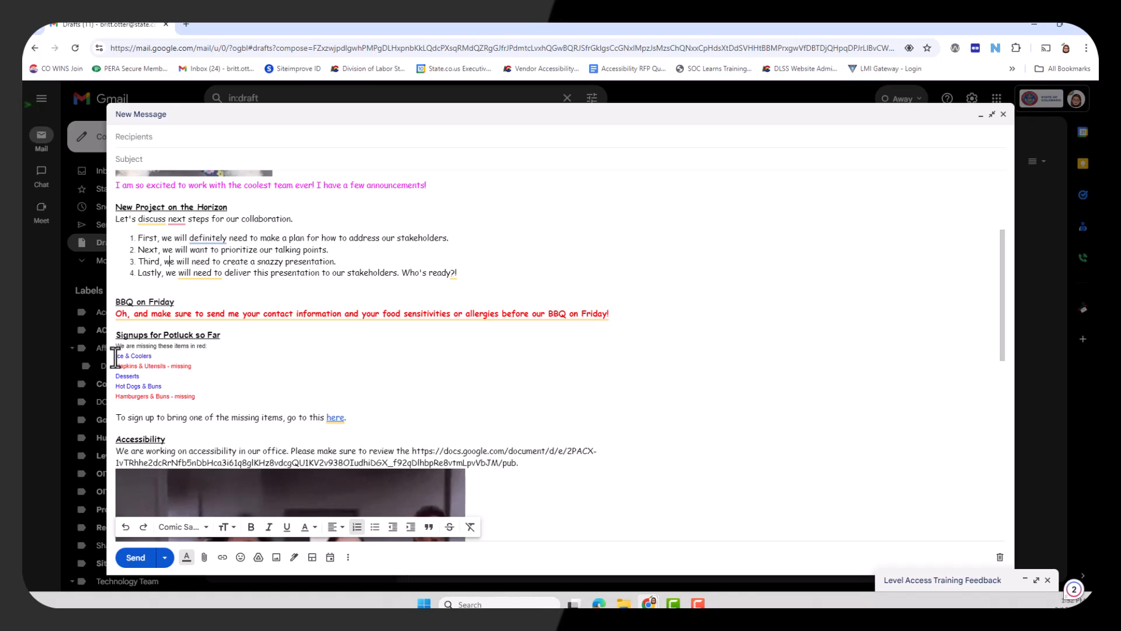
pyautogui.click(205, 403)
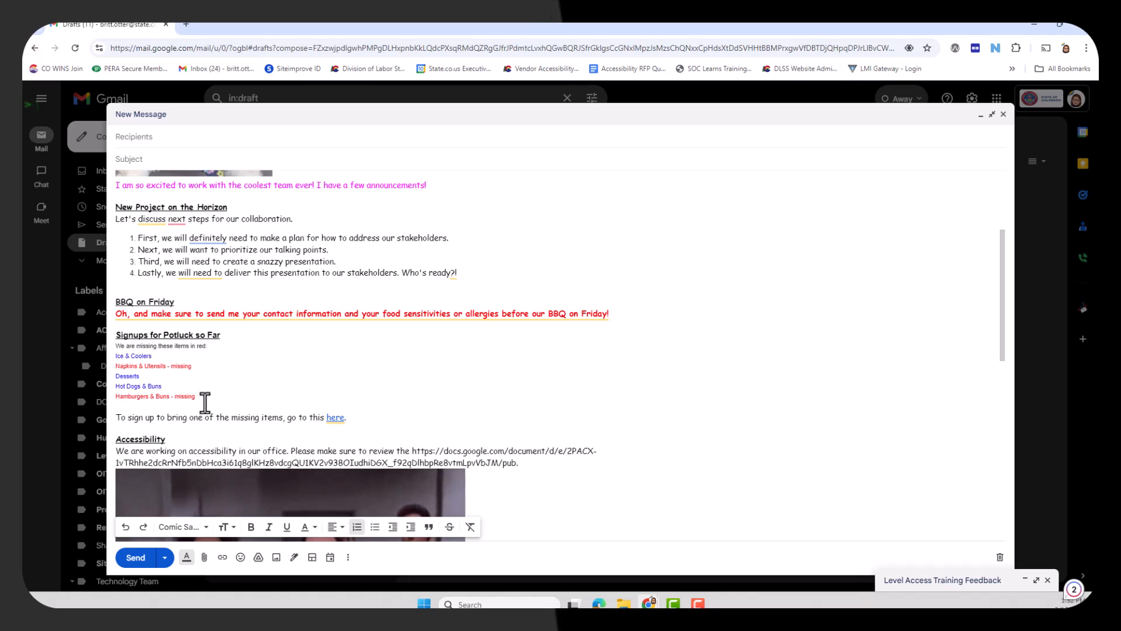
pyautogui.moveTo(197, 397); pyautogui.dragTo(115, 355)
pyautogui.click(227, 526)
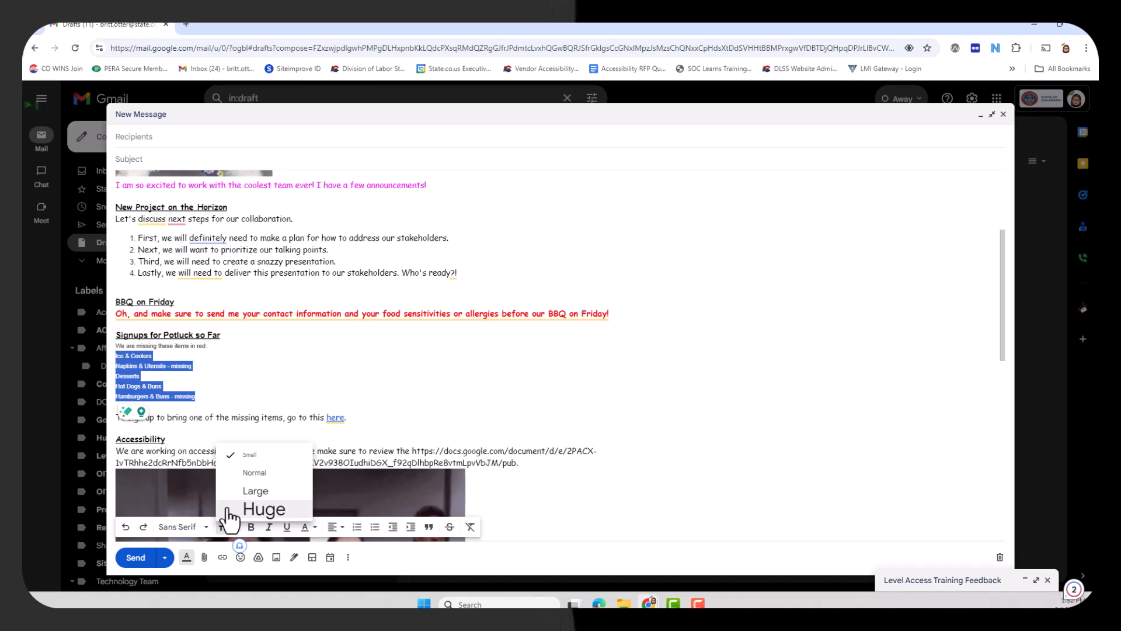
pyautogui.click(234, 472)
pyautogui.click(153, 346)
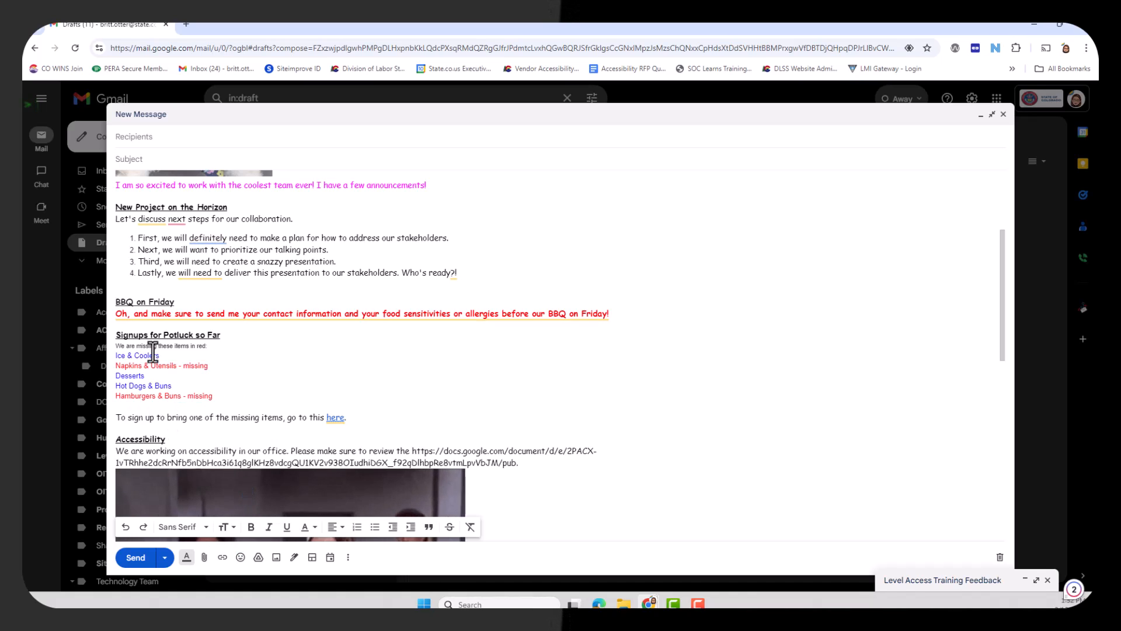
# Step: Format the five potluck items under "Signups for Potluck so Far" as a bulleted list
pyautogui.moveTo(232, 397); pyautogui.dragTo(111, 359)
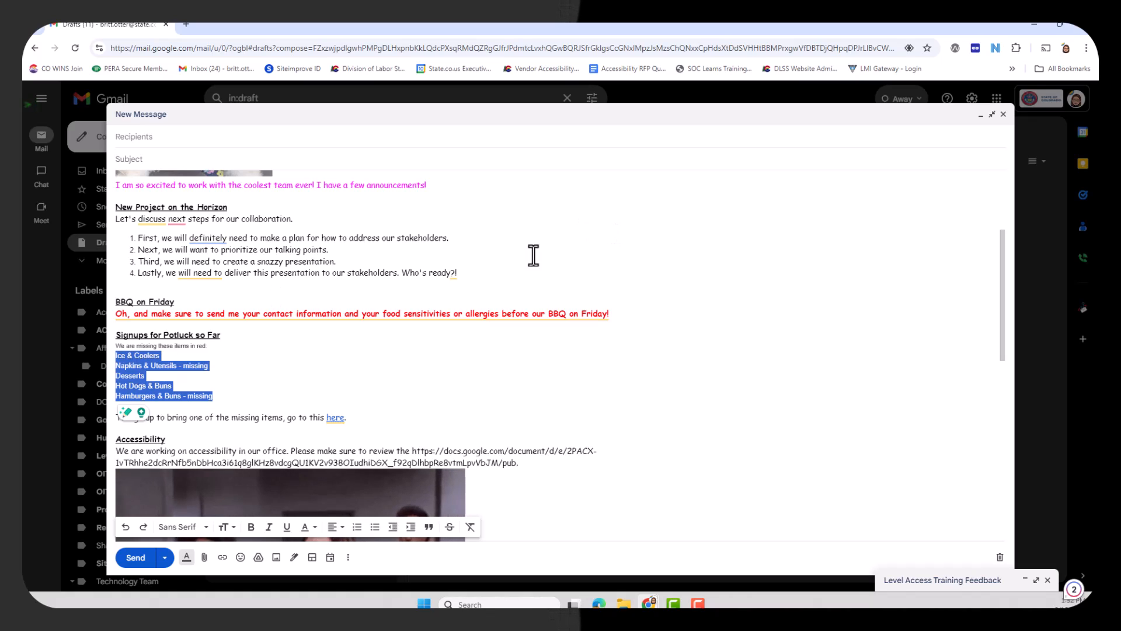
pyautogui.click(376, 528)
pyautogui.click(151, 377)
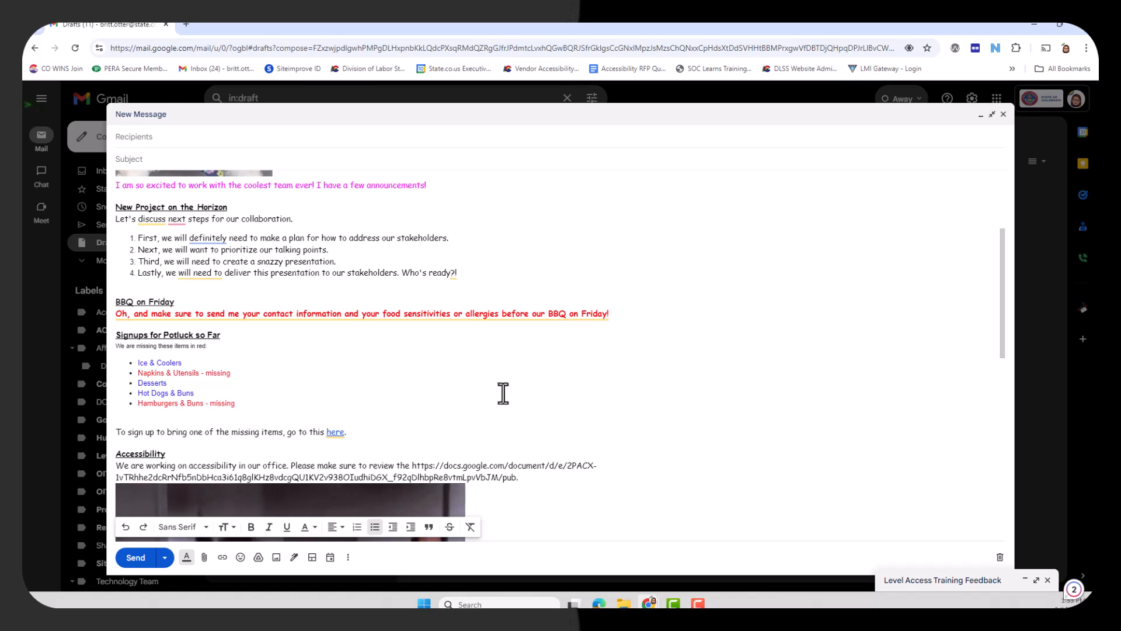
# Step: Remove the underline from the headings "New Project on the Horizon" and "Signups for Potluck so Far"
pyautogui.scroll(2, 393, 390)
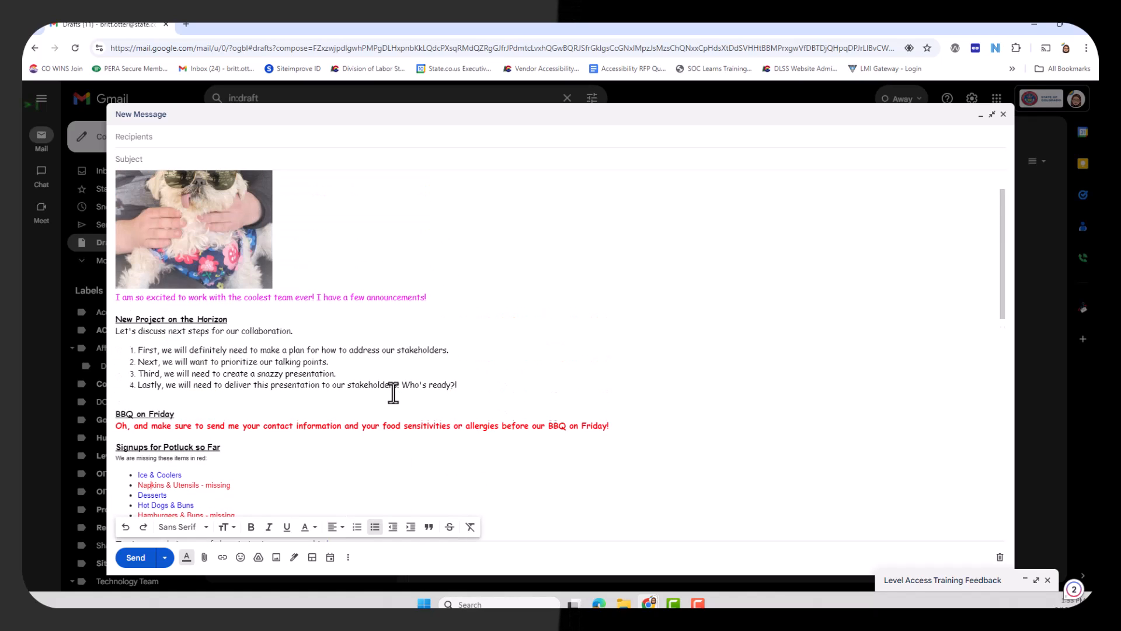
pyautogui.click(223, 319)
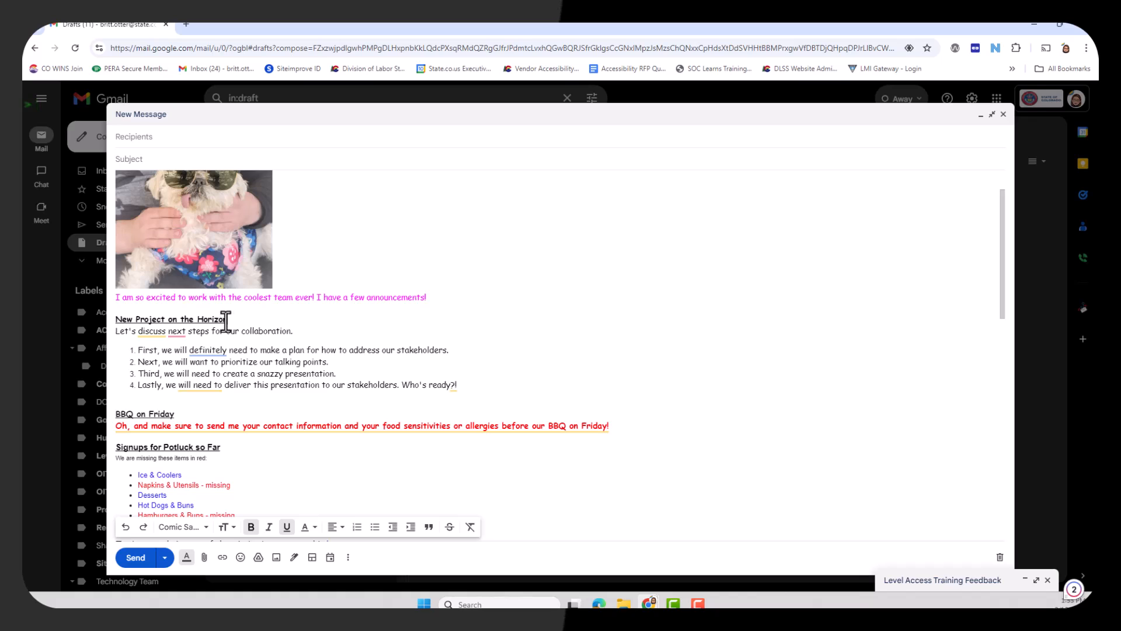
pyautogui.moveTo(228, 320); pyautogui.dragTo(116, 320)
pyautogui.click(287, 527)
pyautogui.moveTo(220, 447); pyautogui.dragTo(116, 447)
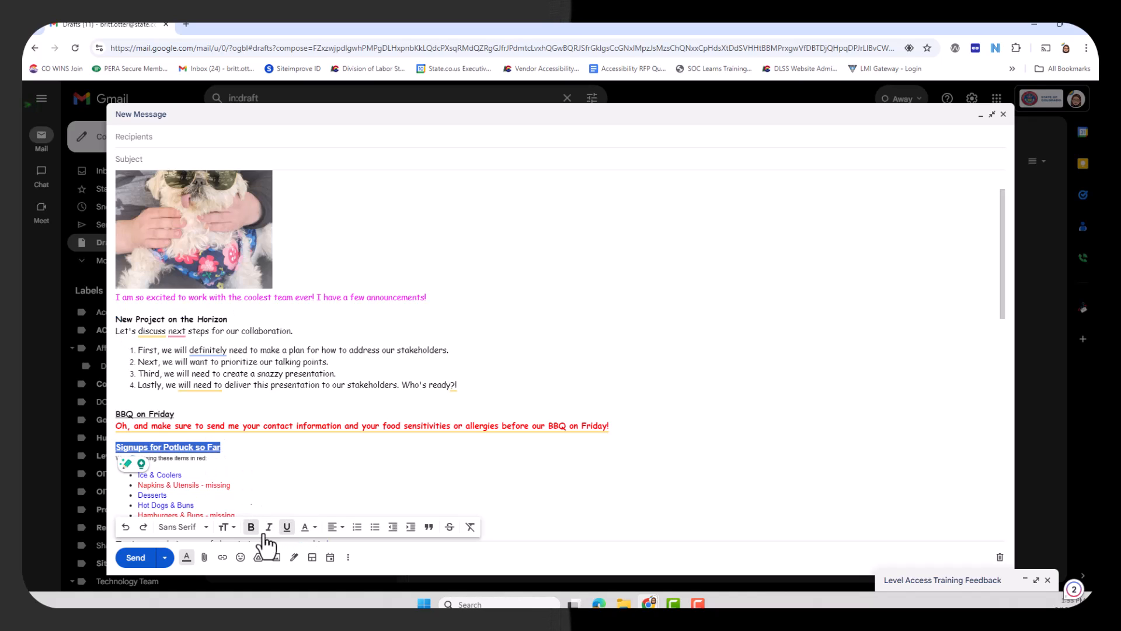
pyautogui.click(286, 527)
pyautogui.click(257, 463)
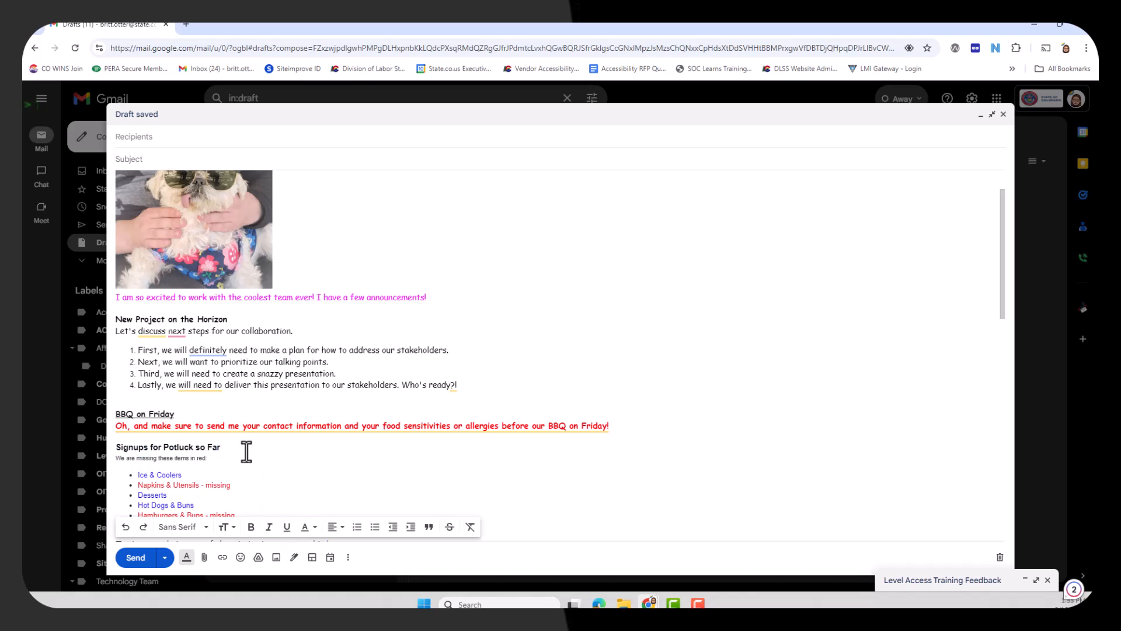
# Step: Remove the underline from the "BBQ on Friday" heading
pyautogui.scroll(-1, 250, 448)
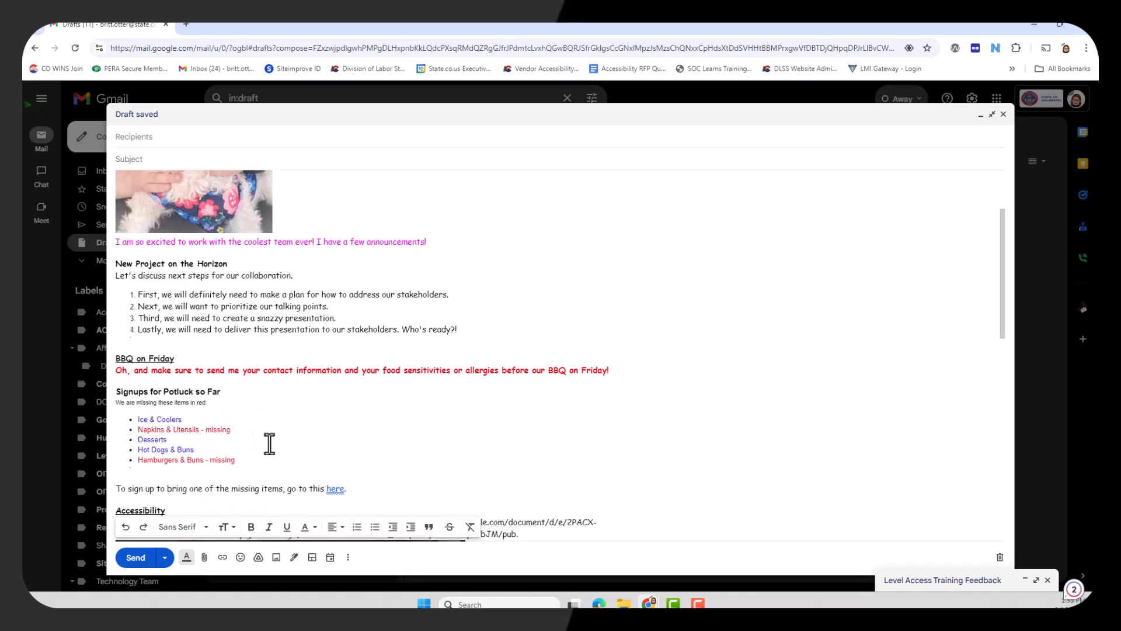
pyautogui.scroll(2, 269, 444)
pyautogui.moveTo(178, 472); pyautogui.dragTo(110, 472)
pyautogui.click(287, 527)
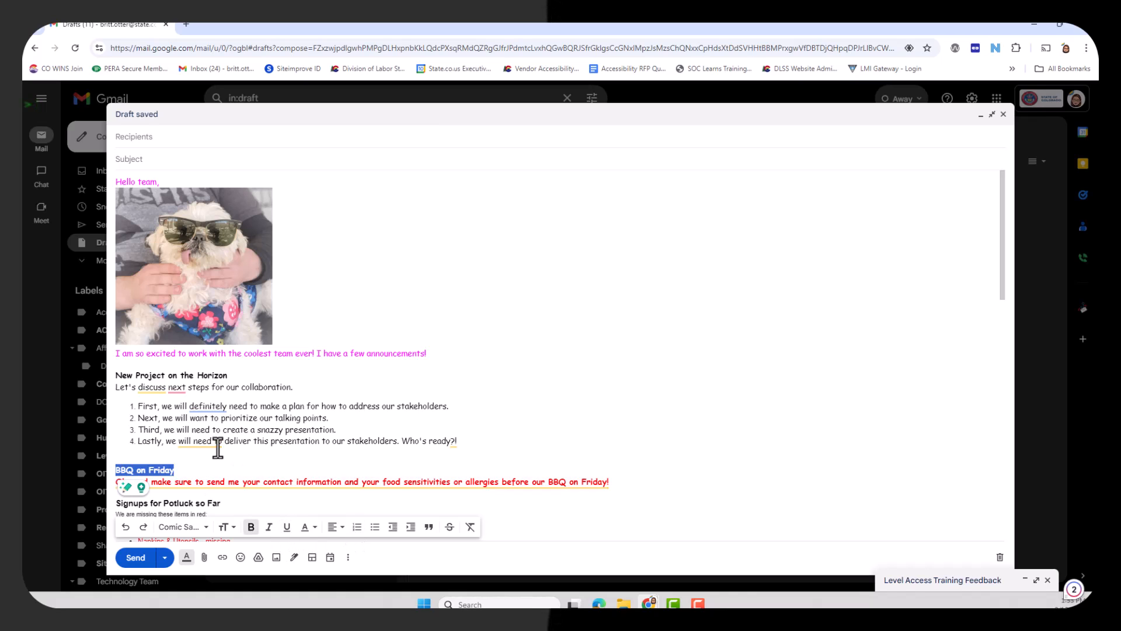
pyautogui.scroll(-1, 304, 380)
pyautogui.click(307, 385)
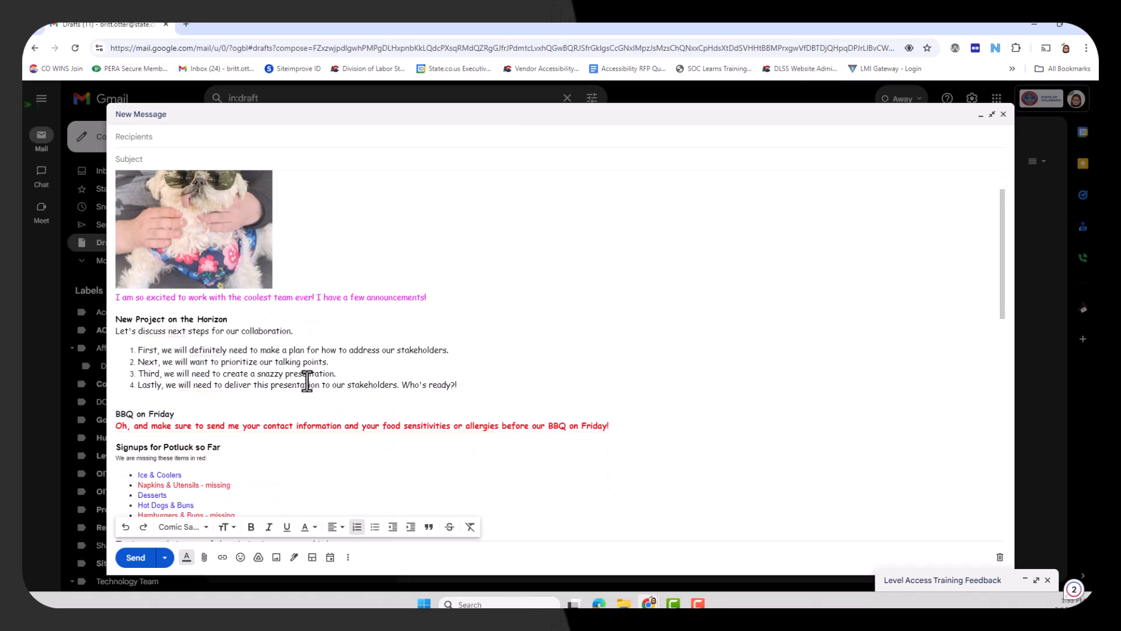
# Step: Remove the underline from the "Accessibility" heading above the document link
pyautogui.scroll(-3, 307, 382)
pyautogui.click(148, 399)
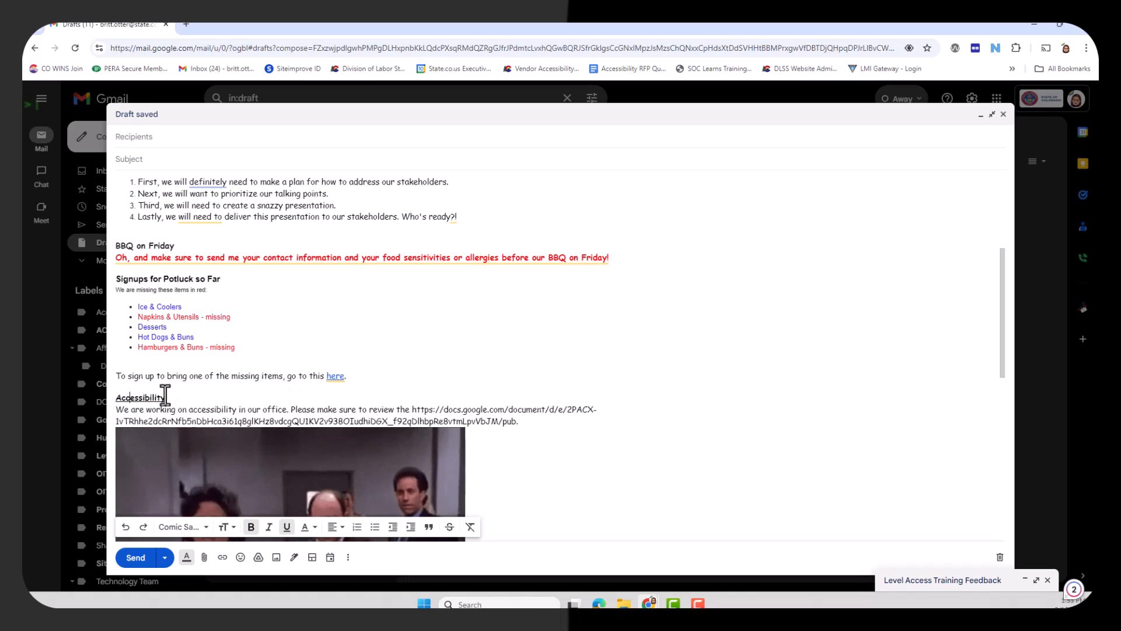
pyautogui.doubleClick(150, 397)
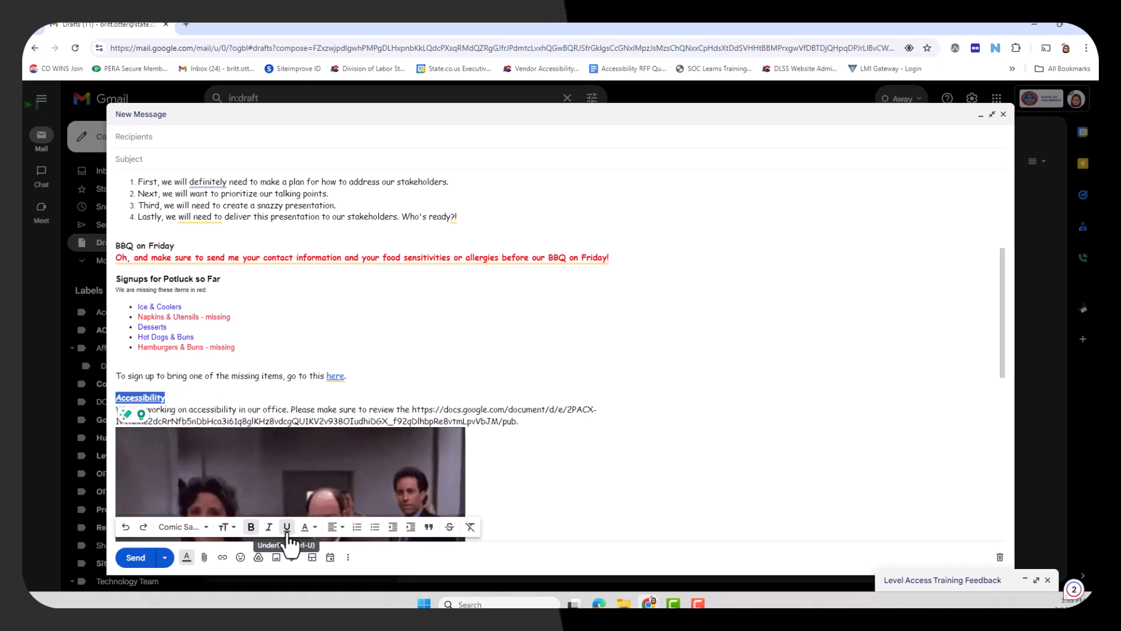
pyautogui.click(183, 396)
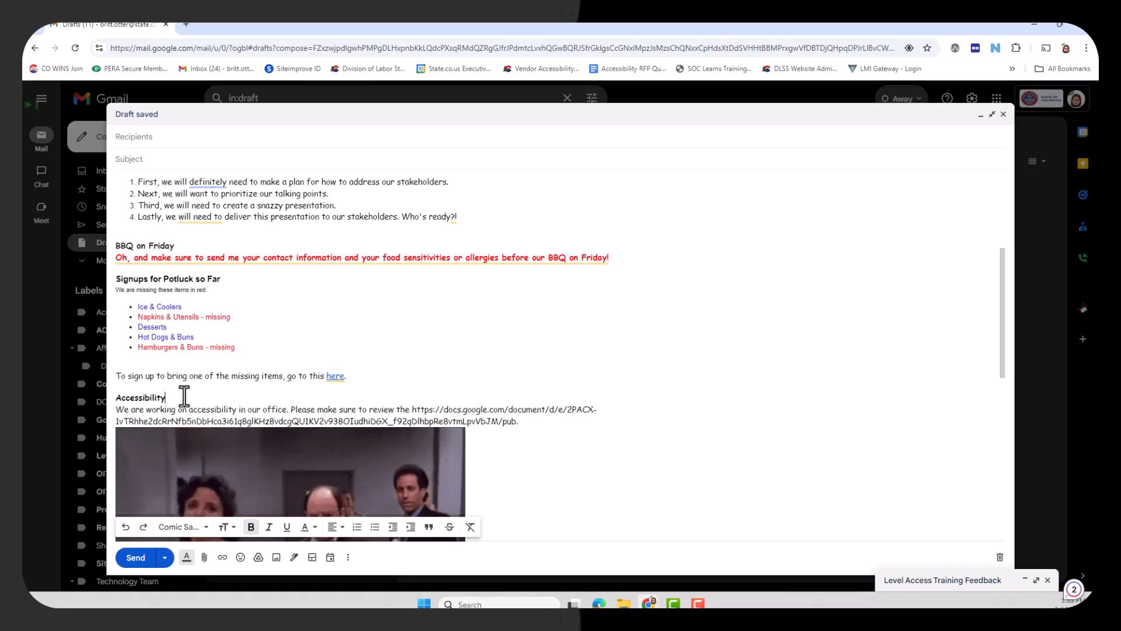
pyautogui.scroll(4, 421, 334)
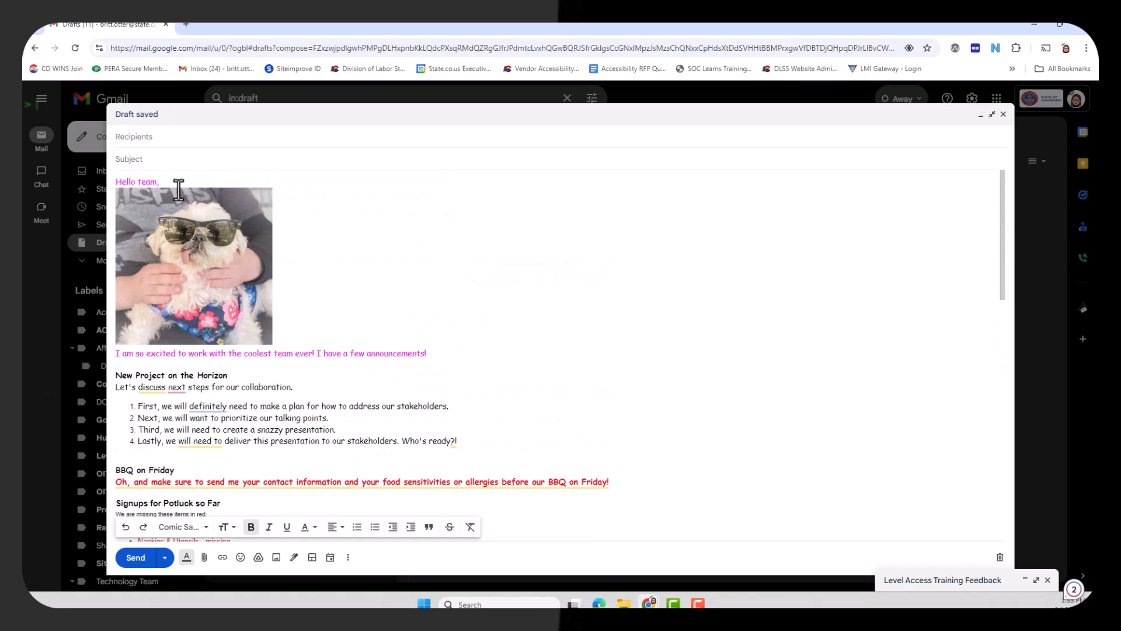
pyautogui.scroll(-4, 200, 288)
pyautogui.scroll(2, 348, 329)
pyautogui.scroll(1, 348, 329)
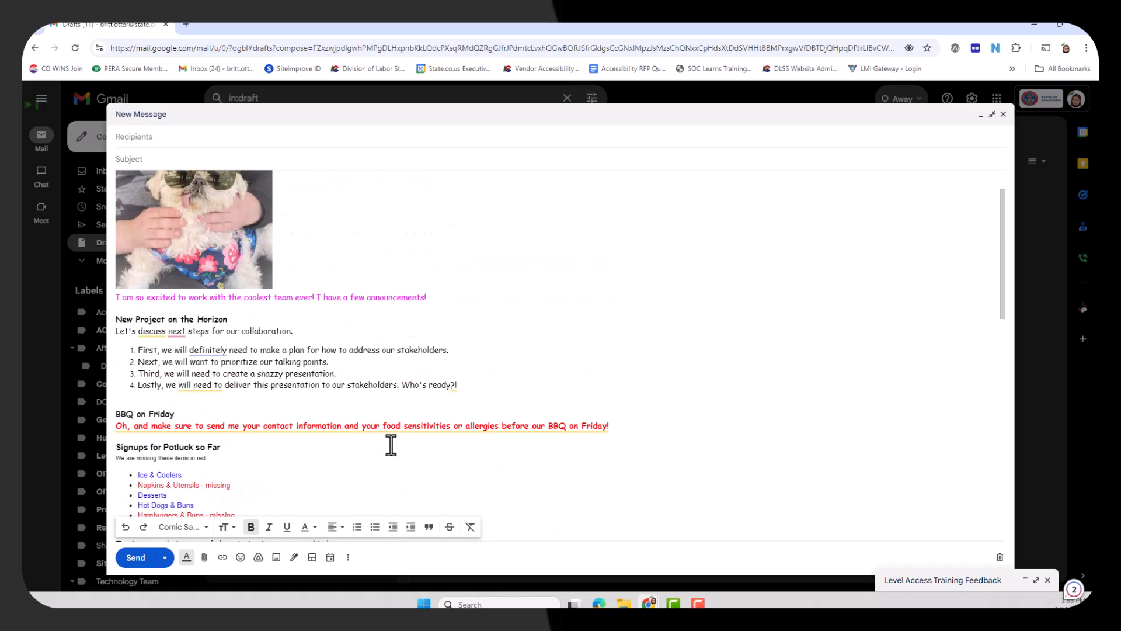